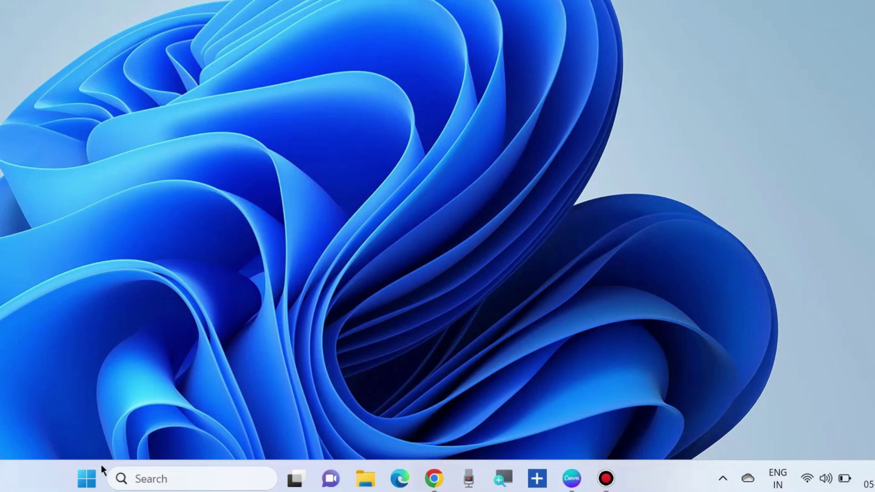
Open Run, centre it on screen, and enter inetcpl.cpl from the suggestions
right_click(87, 479)
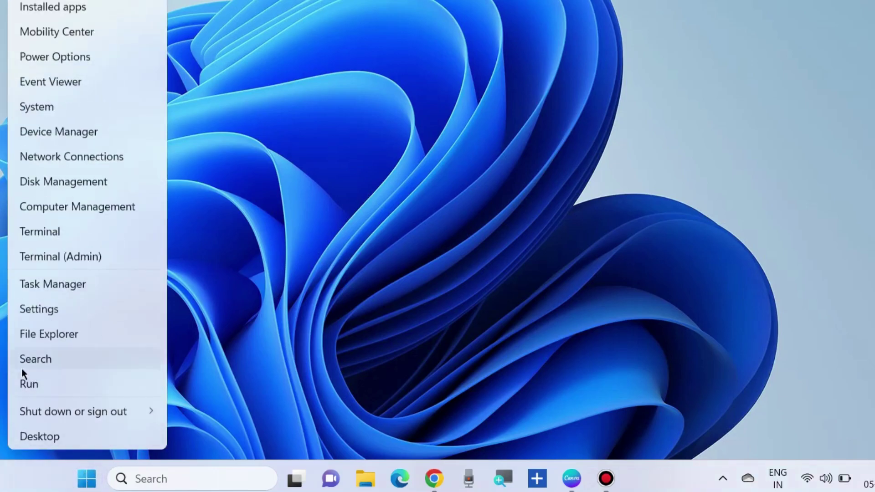
left_click(29, 385)
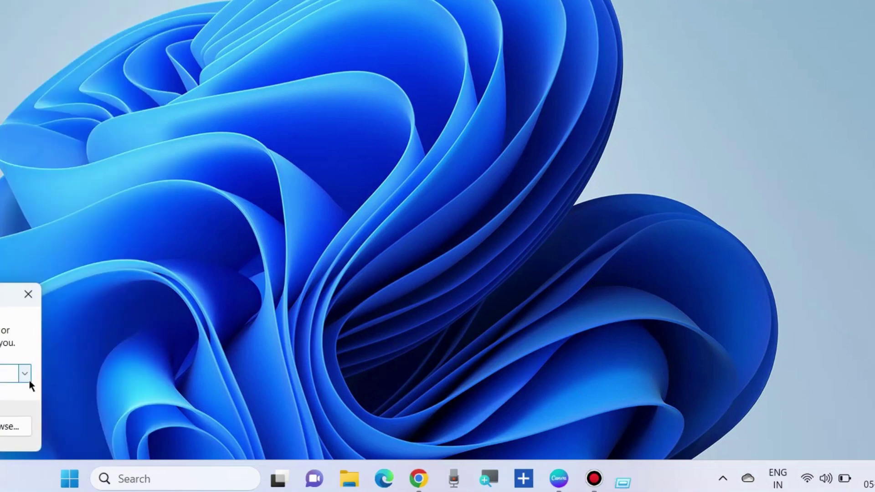
left_click_drag(12, 295, 501, 99)
type("in")
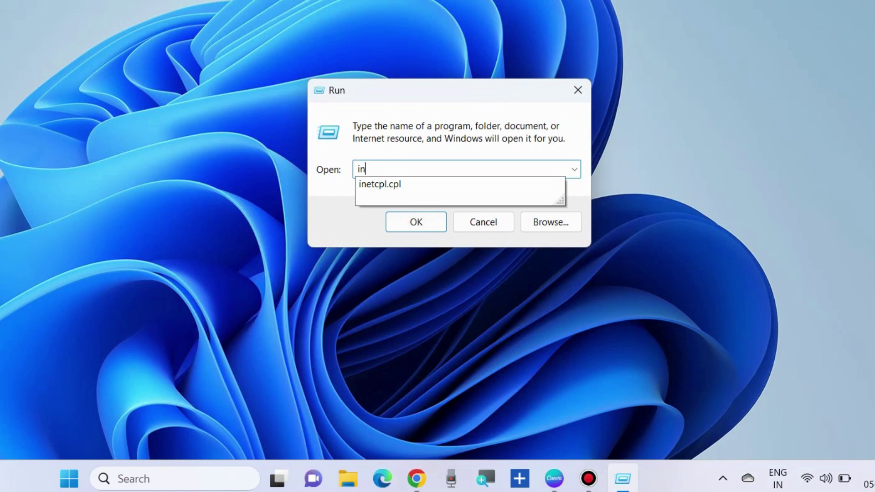
type("et.cpl")
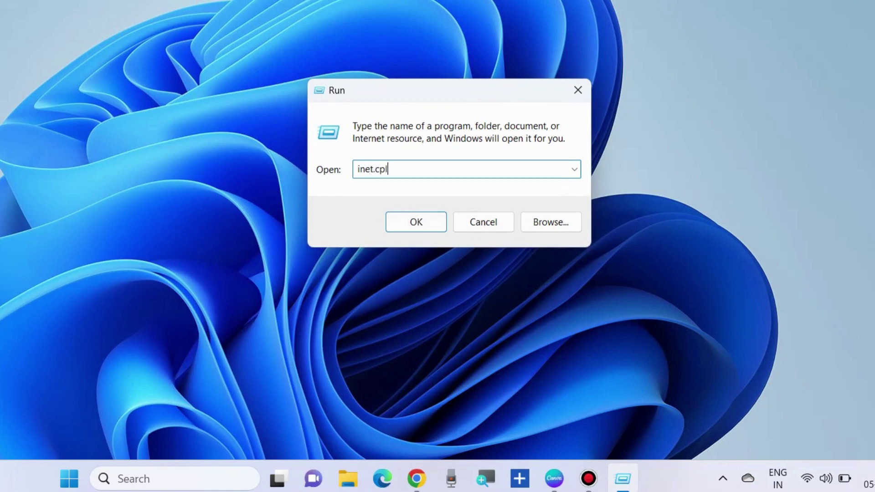
key("BackSpace")
key("BackSpace")
key("BackSpace")
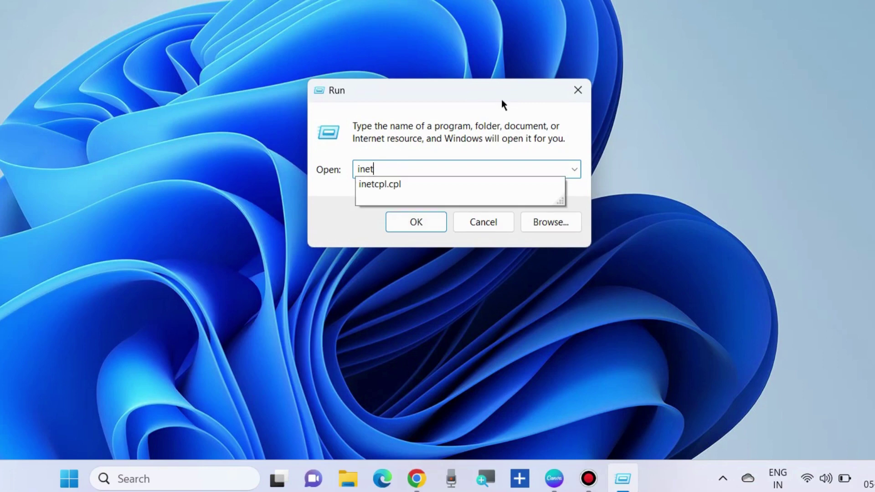
left_click(388, 182)
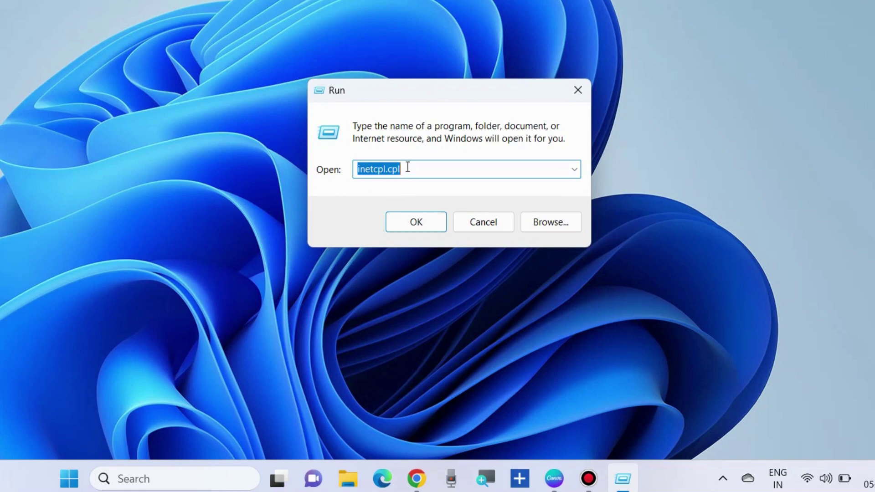
left_click(407, 168)
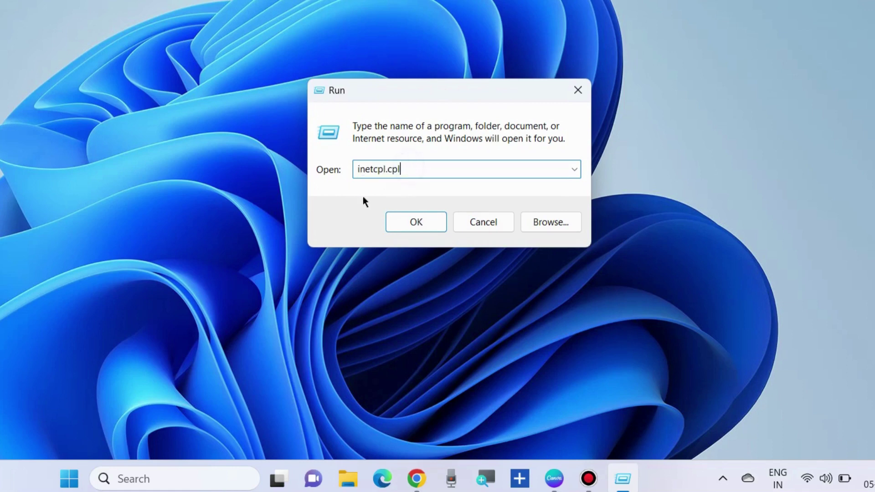
Launch Internet Properties and ensure Use TLS 1.0 through 1.3 are enabled under Advanced, then apply
left_click(416, 222)
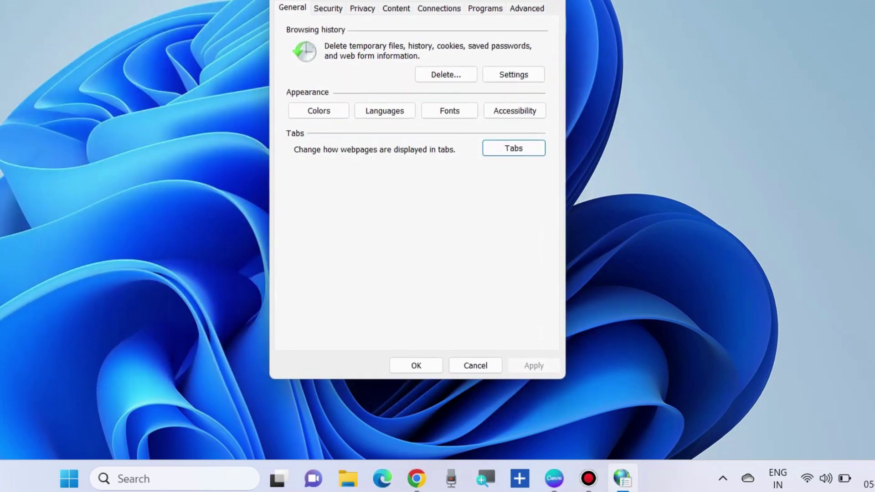
left_click(530, 12)
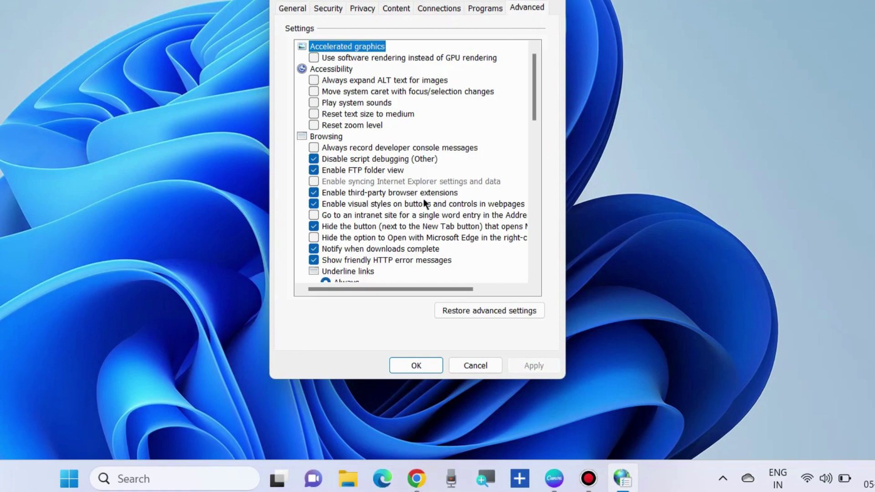
scroll(401, 212, "down", 7)
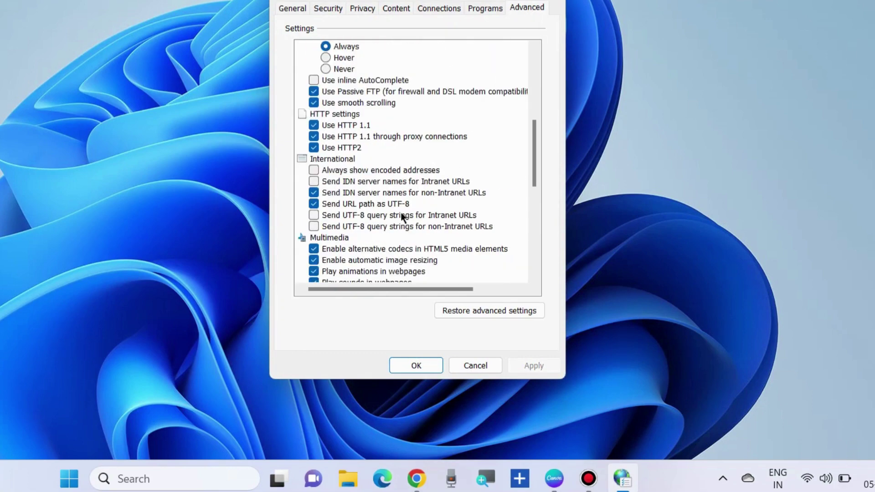
scroll(402, 216, "down", 7)
scroll(402, 217, "down", 2)
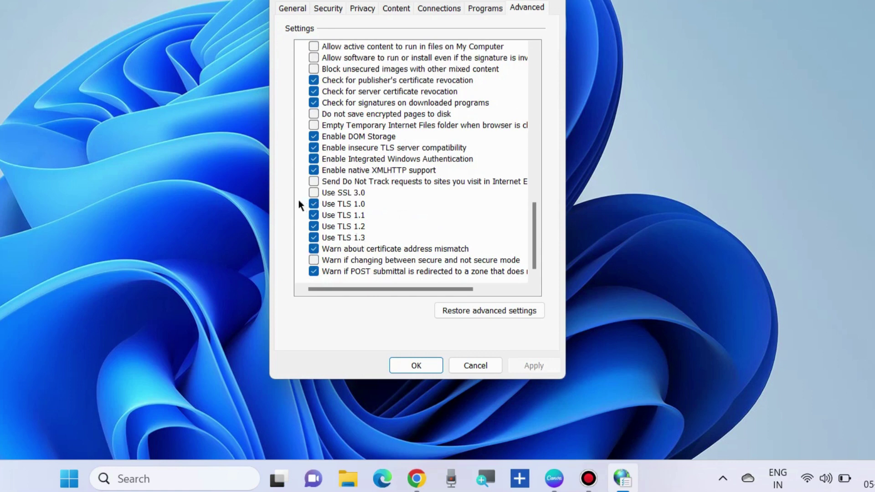
left_click(313, 203)
left_click(314, 204)
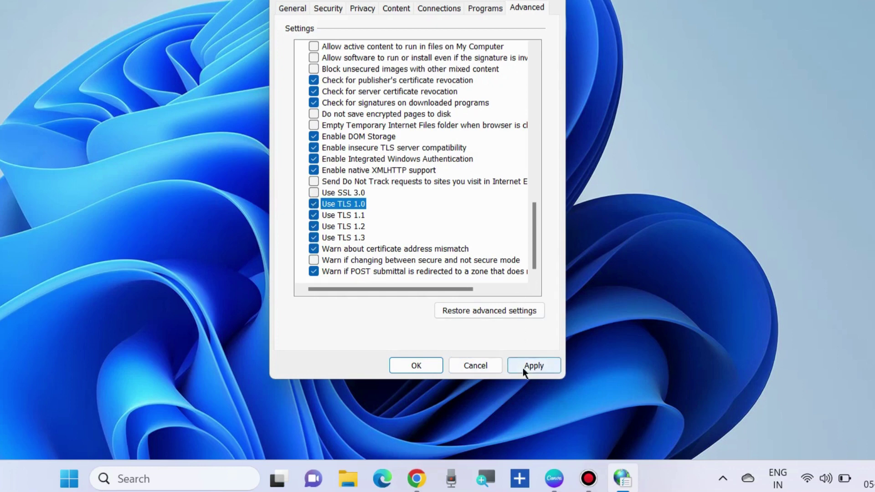
left_click(535, 367)
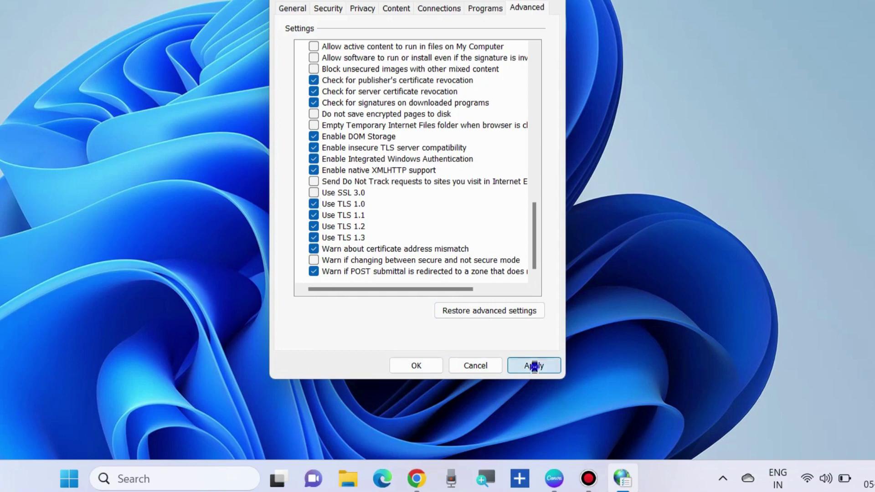
left_click(427, 364)
Refresh the desktop, dismiss the power options, and reopen the Win+X quick-link menu
right_click(338, 71)
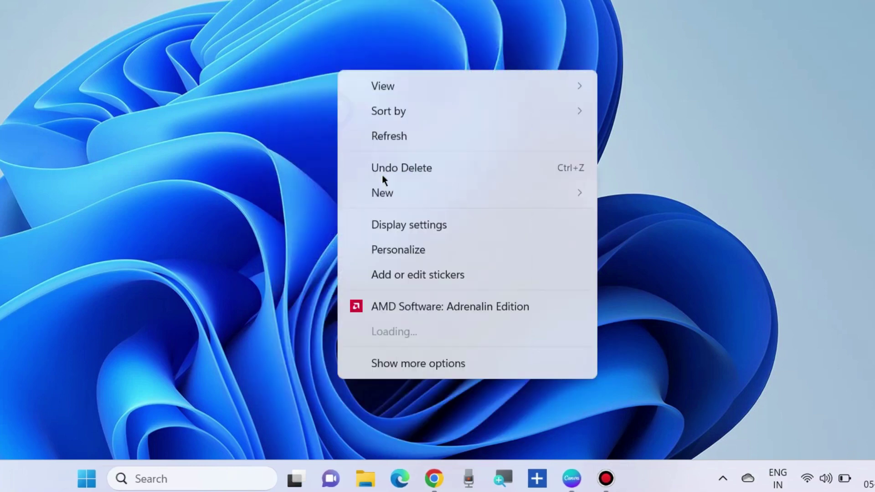
left_click(378, 145)
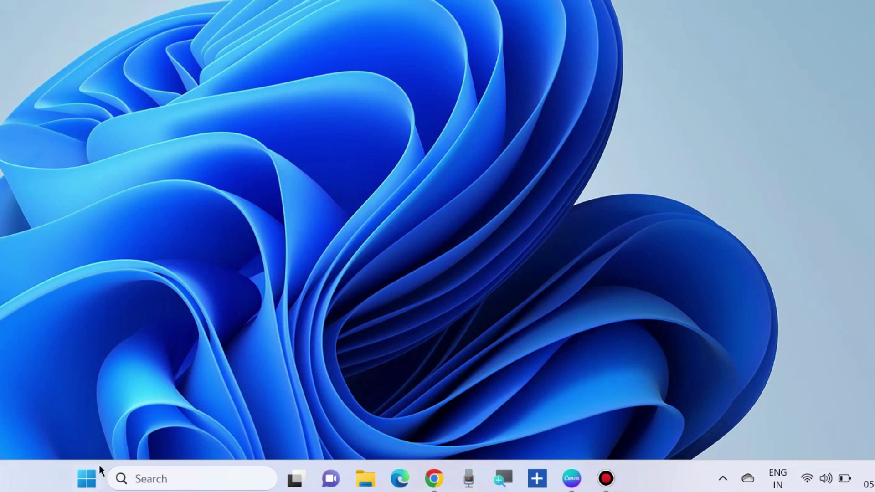
right_click(88, 474)
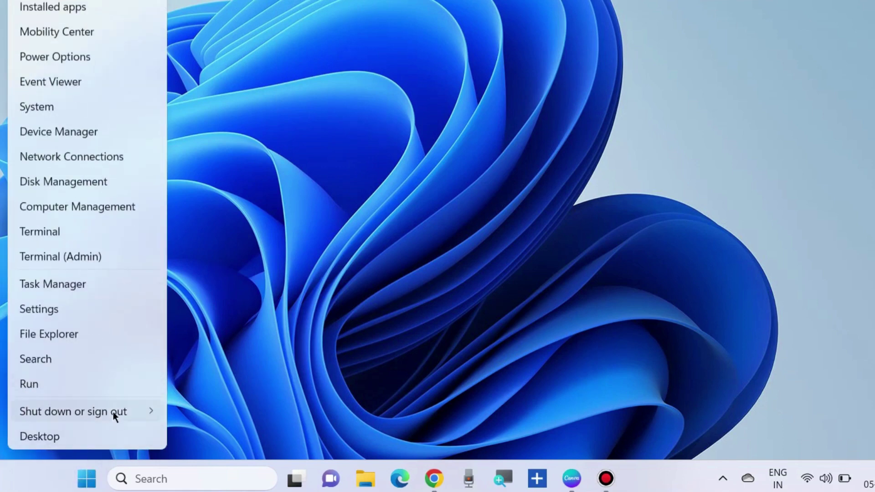
mouse_move(113, 411)
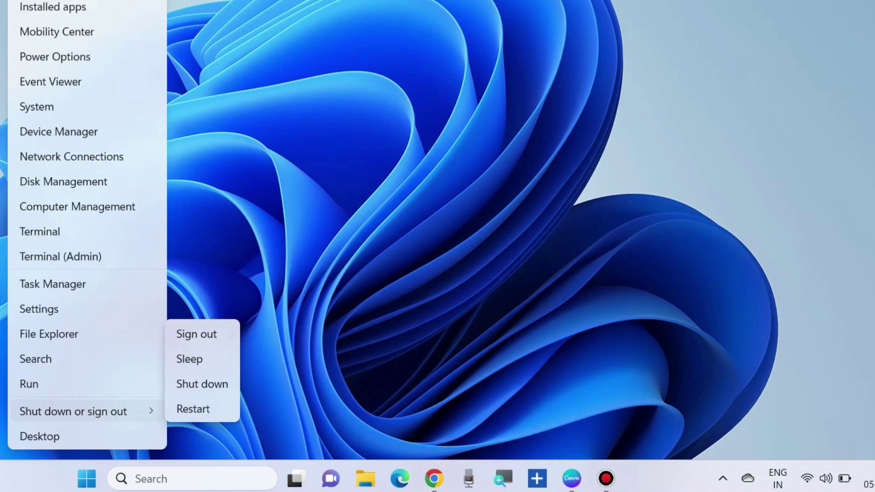
left_click(163, 296)
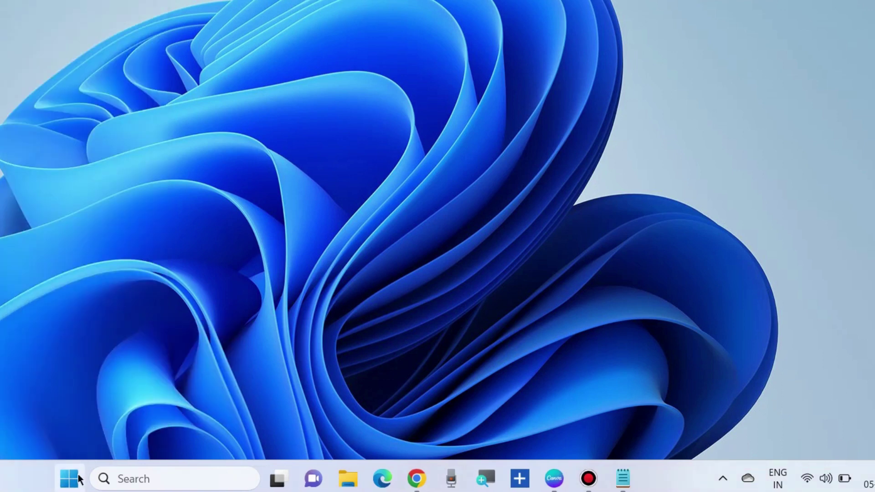
right_click(75, 479)
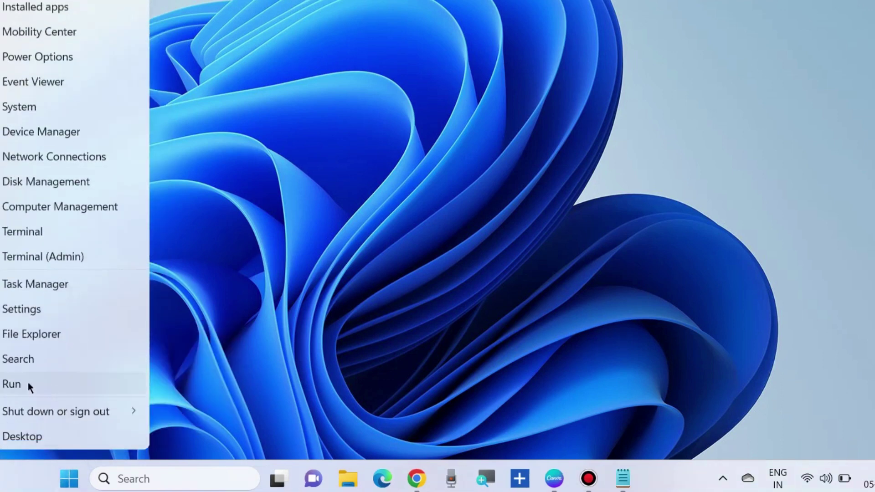
Open Run at screen centre and bring the Notepad note with the reset command alongside
left_click(14, 384)
left_click_drag(20, 294, 452, 44)
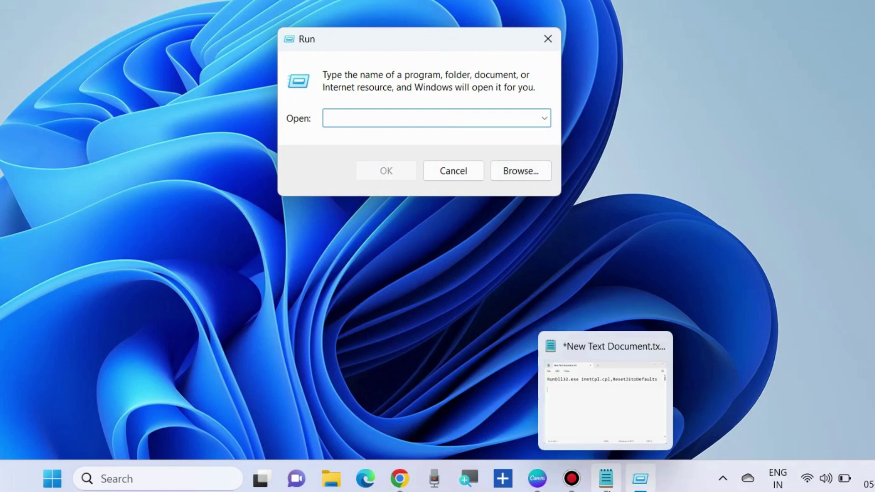
left_click(605, 478)
left_click_drag(441, 86, 500, 209)
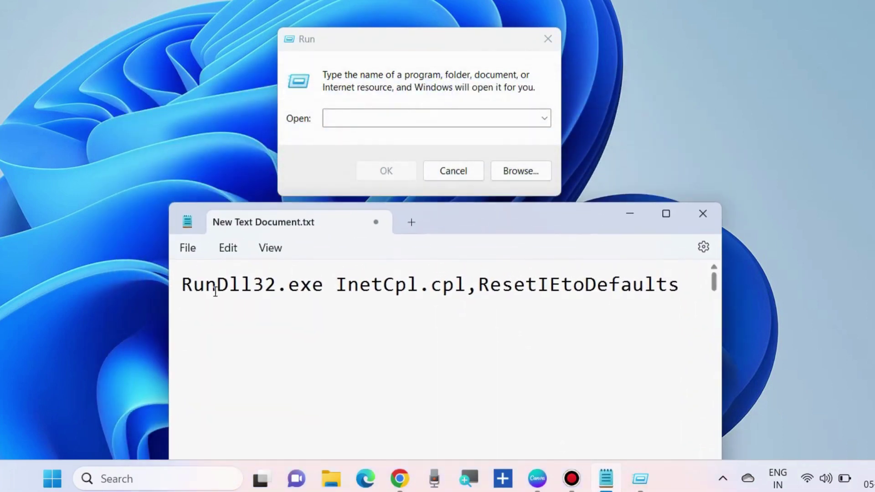
Copy the RunDll32 InetCpl.cpl,ResetIEtoDefaults command from Notepad and run it from Run
left_click_drag(182, 284, 686, 286)
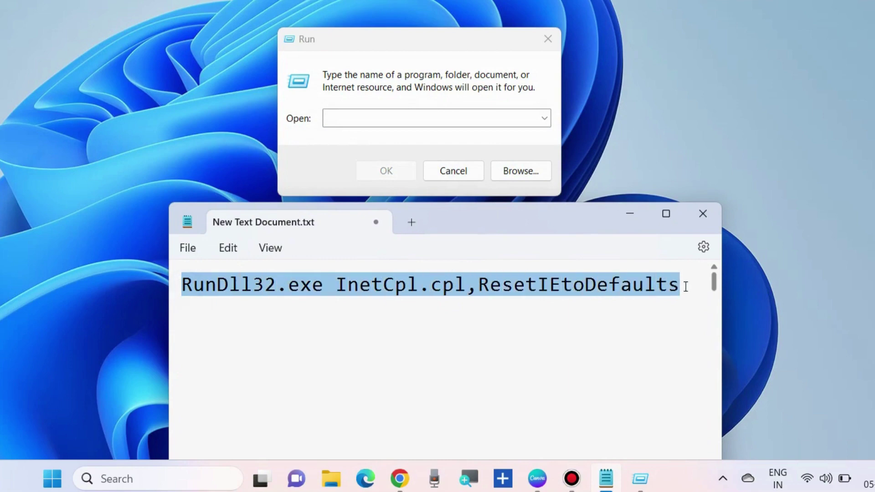
right_click(587, 283)
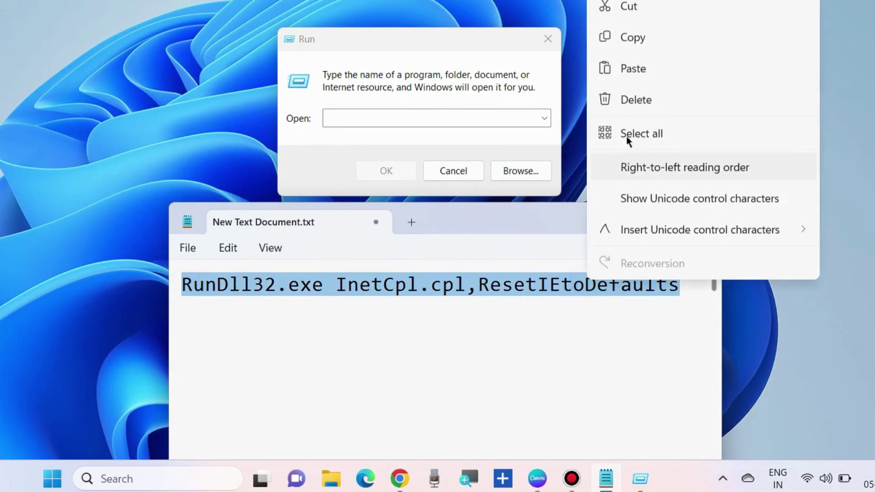
left_click(635, 41)
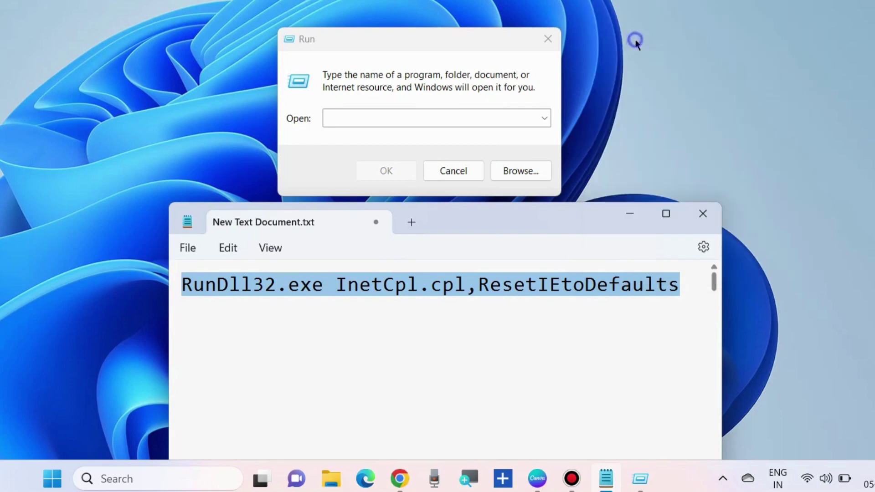
left_click(353, 118)
right_click(354, 118)
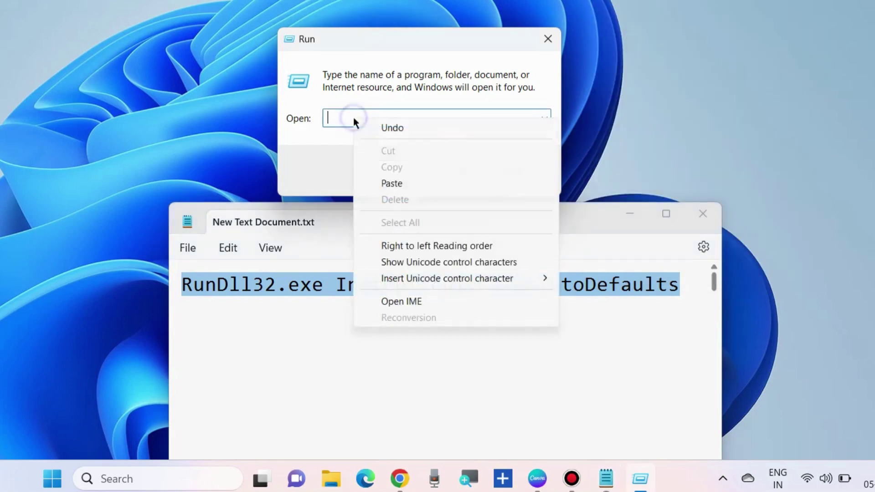
left_click(400, 181)
left_click(396, 177)
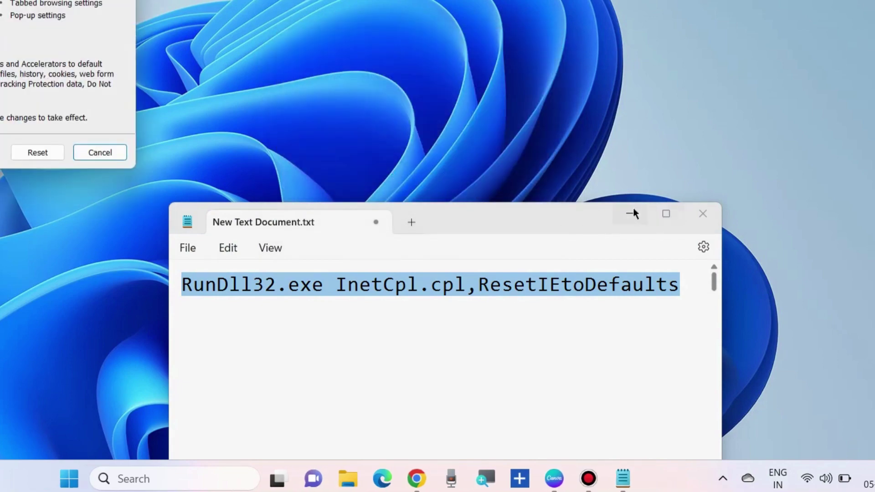
Minimize Notepad, tick Delete personal settings, and accept the Internet Explorer reset
left_click(632, 213)
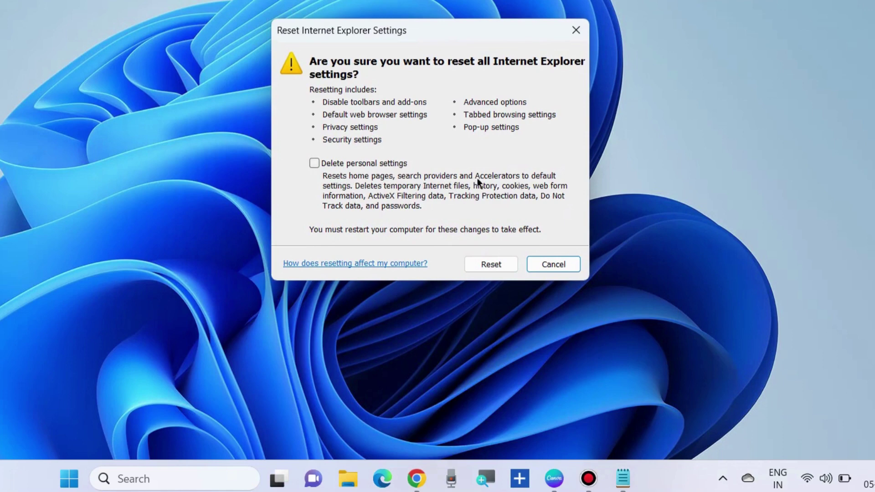
left_click(314, 164)
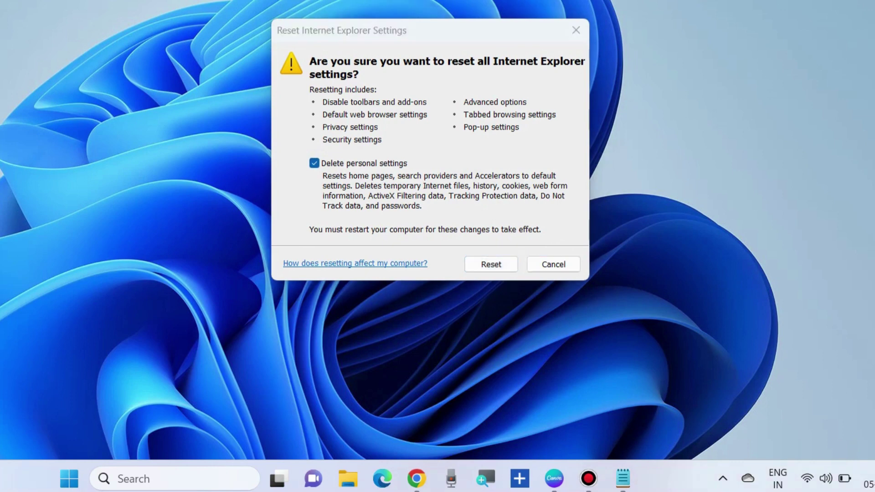
key("Return")
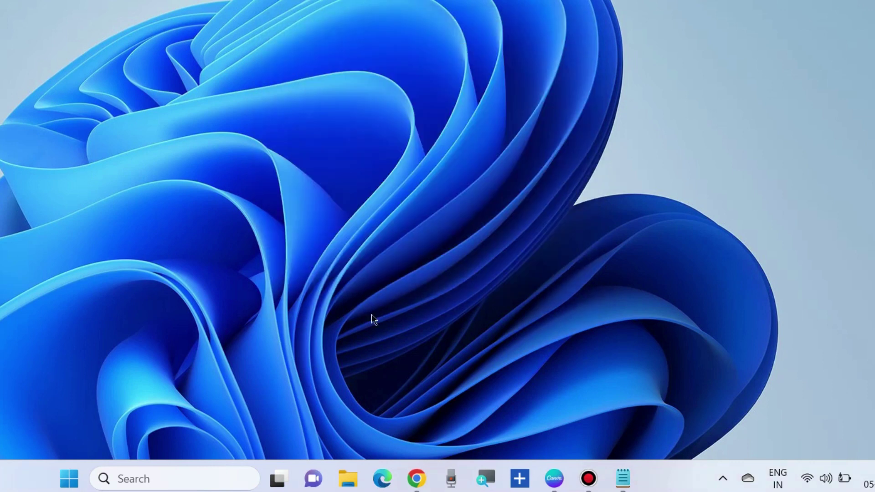
Run inetcpl.cpl from the Run dialog to reopen Internet Properties on General
right_click(76, 478)
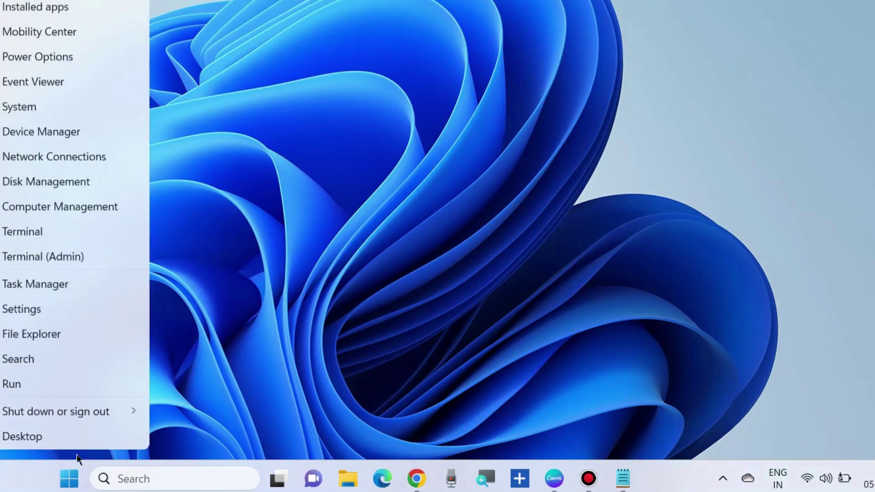
left_click(42, 384)
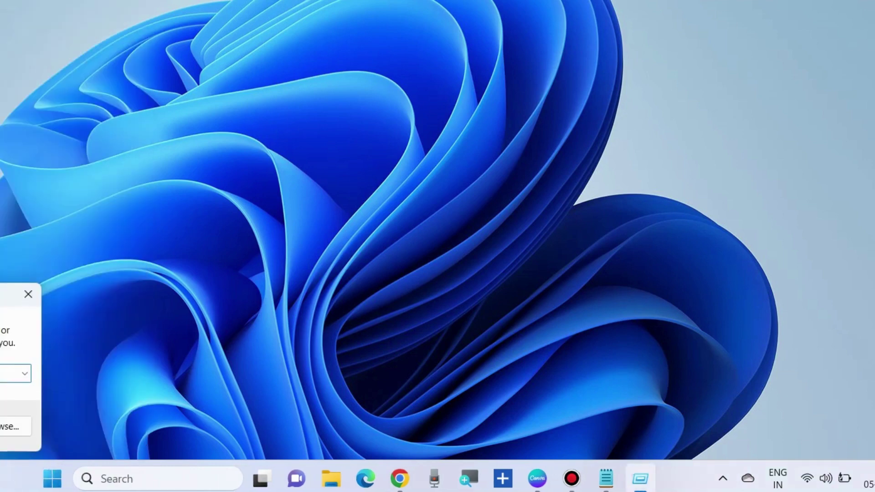
left_click_drag(13, 295, 484, 73)
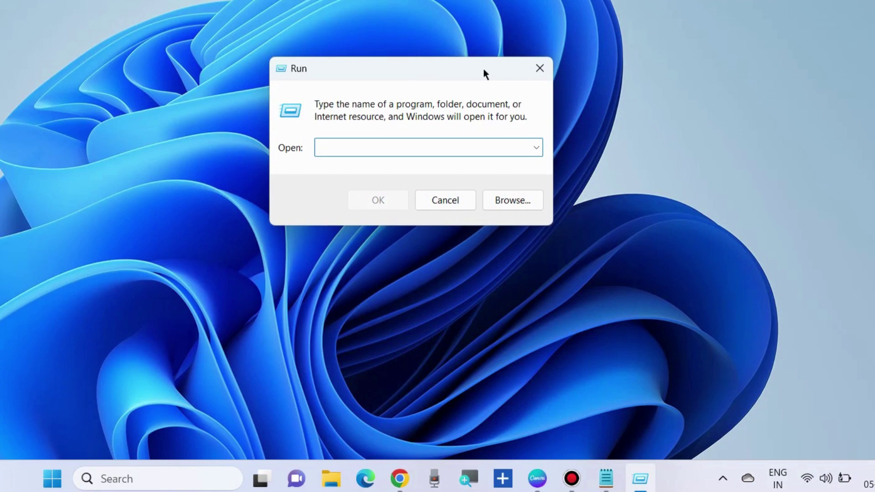
type("inetc")
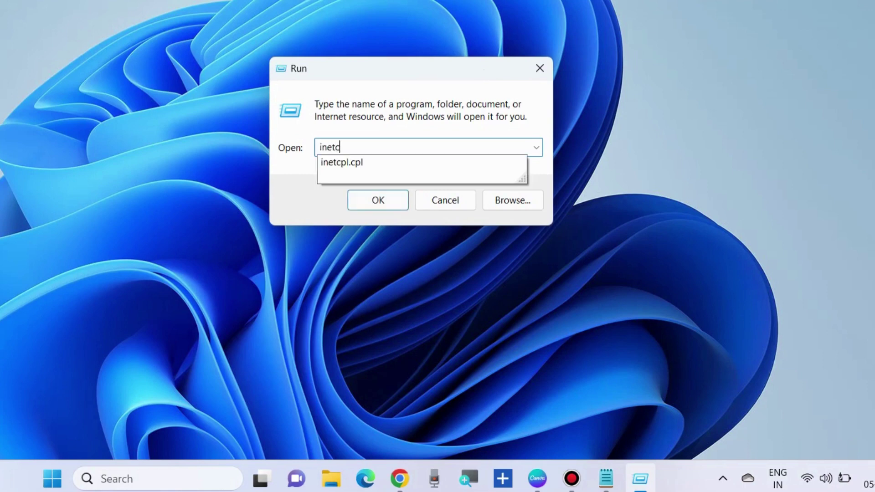
type("pl")
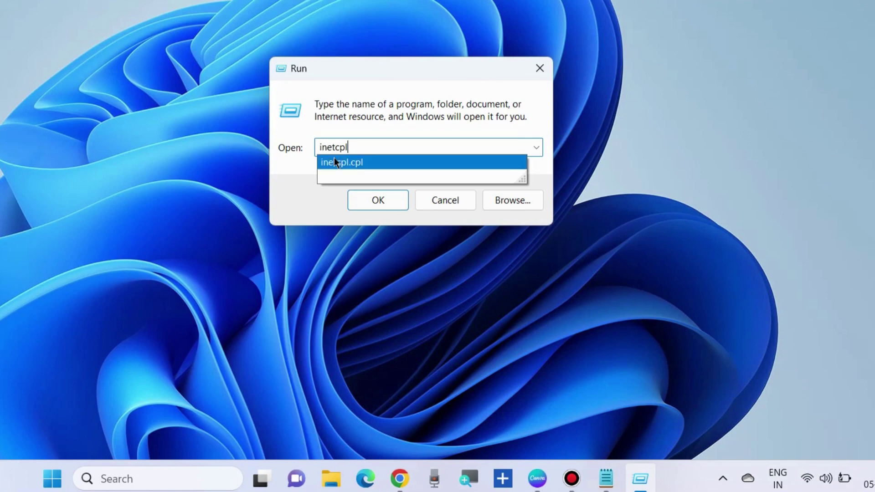
left_click(349, 160)
left_click(381, 145)
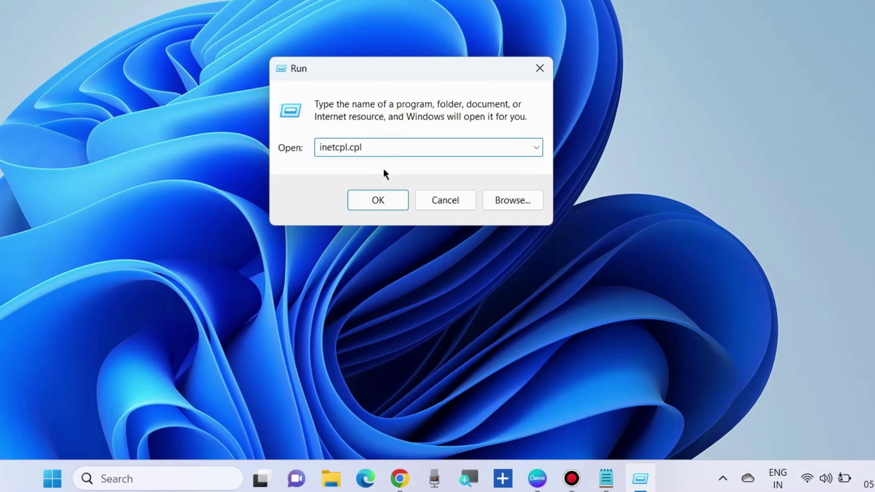
left_click(380, 200)
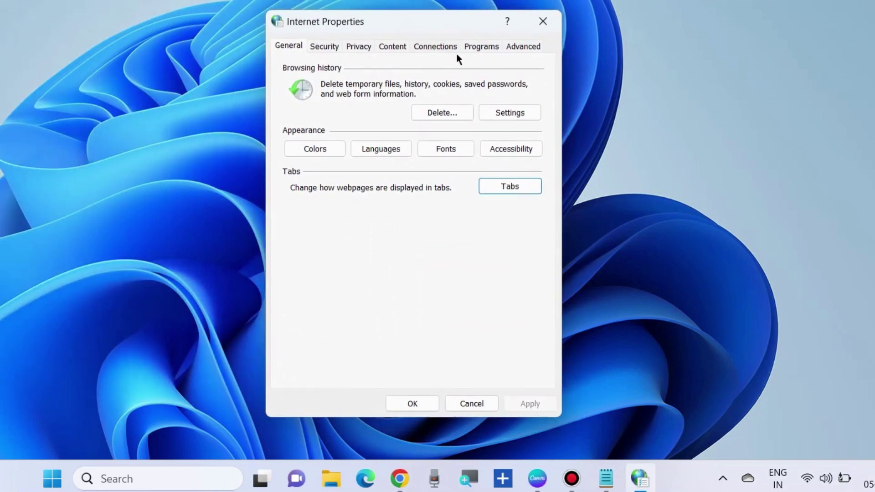
Confirm LAN settings under Connections use no proxy server, then close Internet Properties
left_click(440, 48)
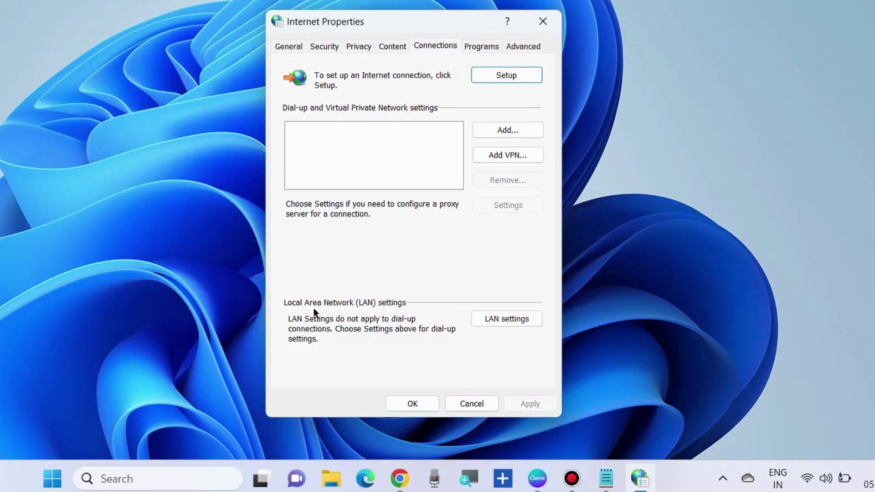
left_click(507, 319)
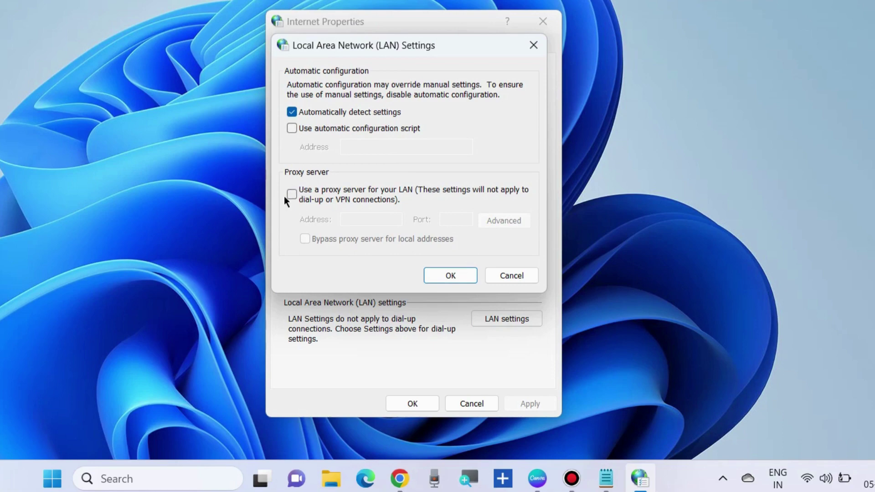
left_click(450, 275)
left_click(412, 404)
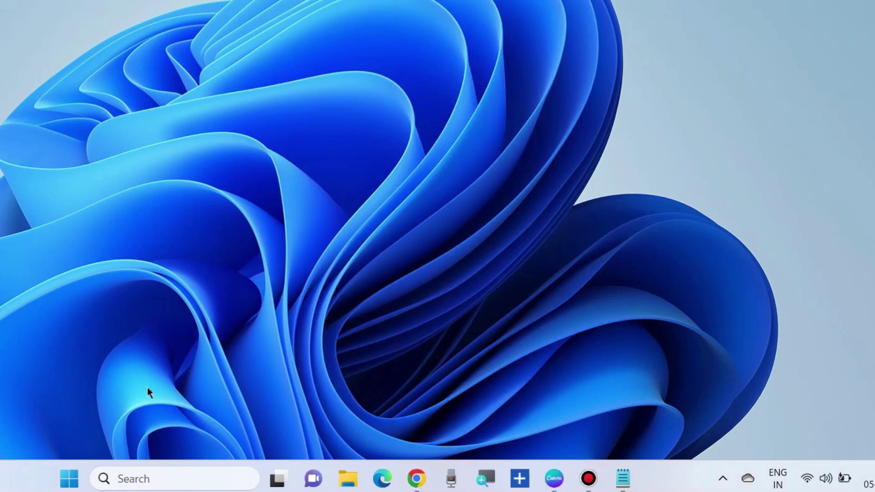
Run firewall.cpl from the Run dialog to open Windows Defender Firewall
right_click(69, 476)
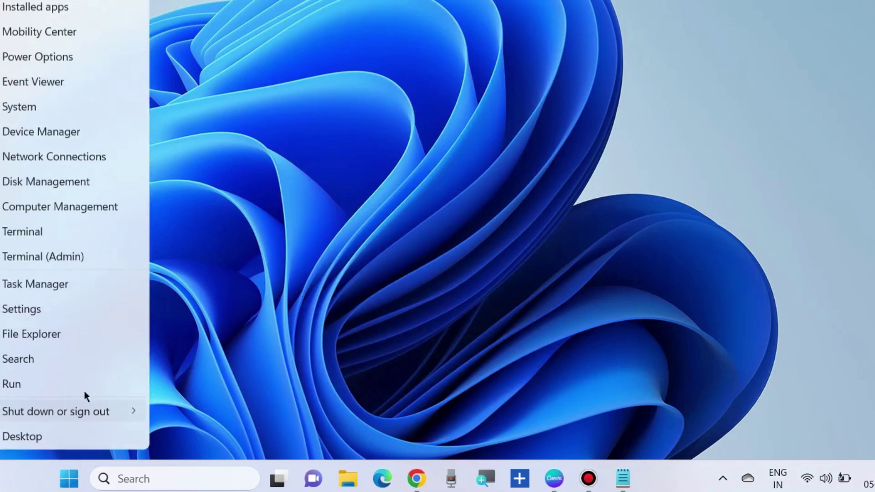
left_click(36, 383)
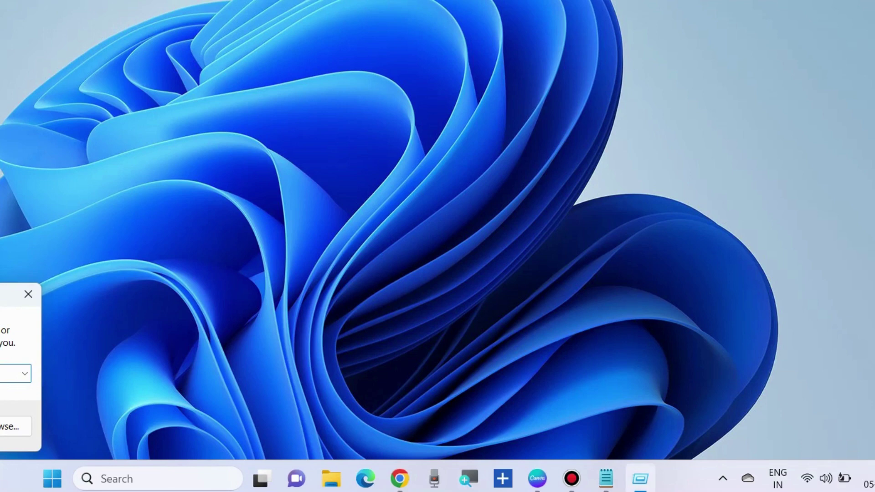
left_click_drag(14, 294, 486, 73)
type("f")
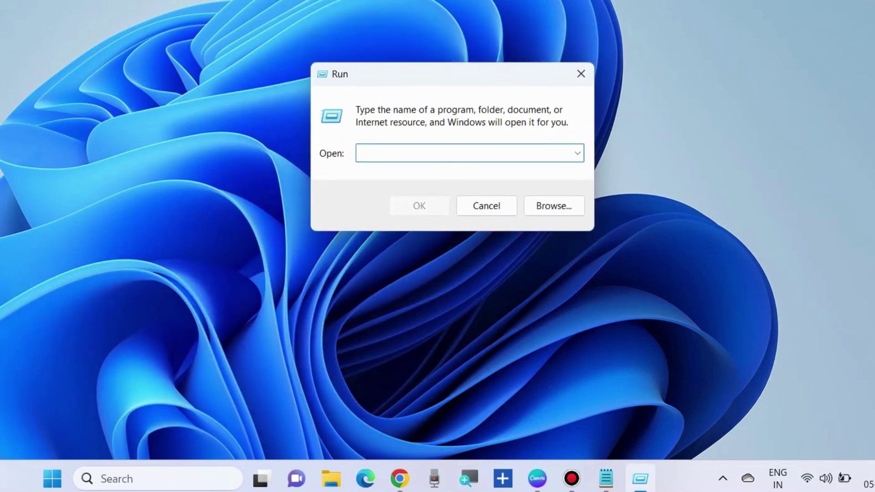
type("irew")
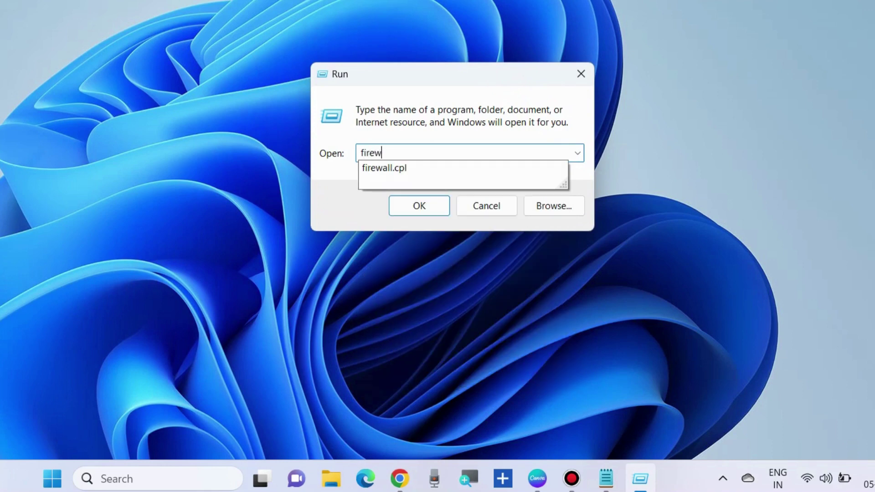
type("all.cpl")
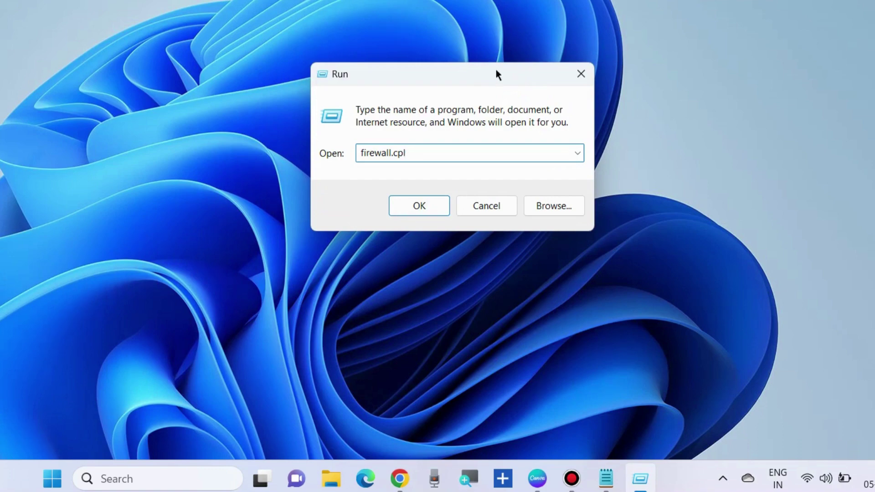
left_click(417, 208)
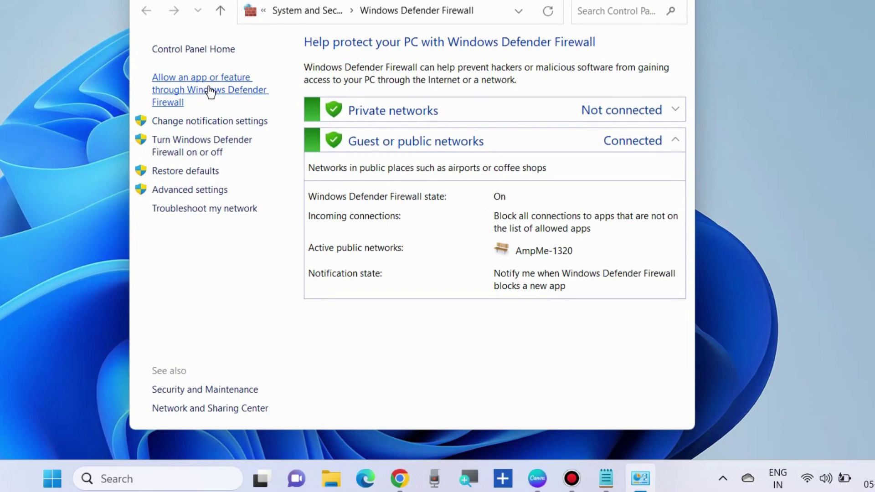
Unlock the firewall's allowed apps list with Change settings and start adding another app
left_click(208, 87)
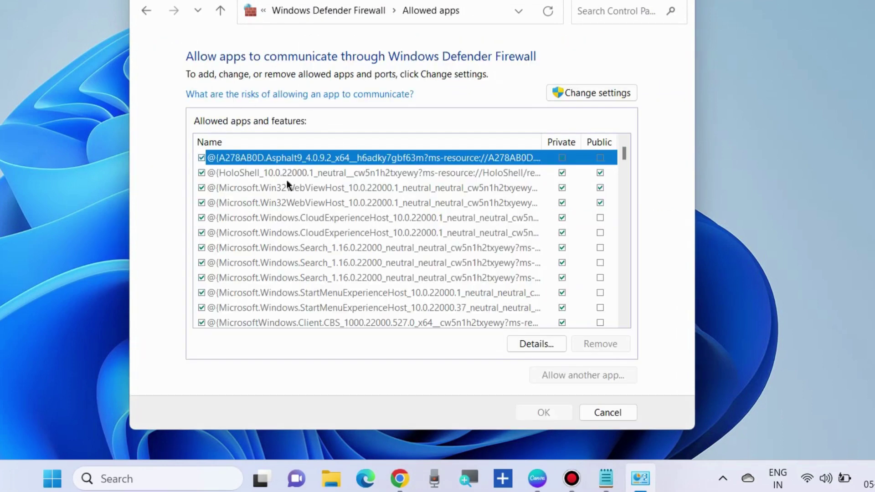
left_click(305, 152)
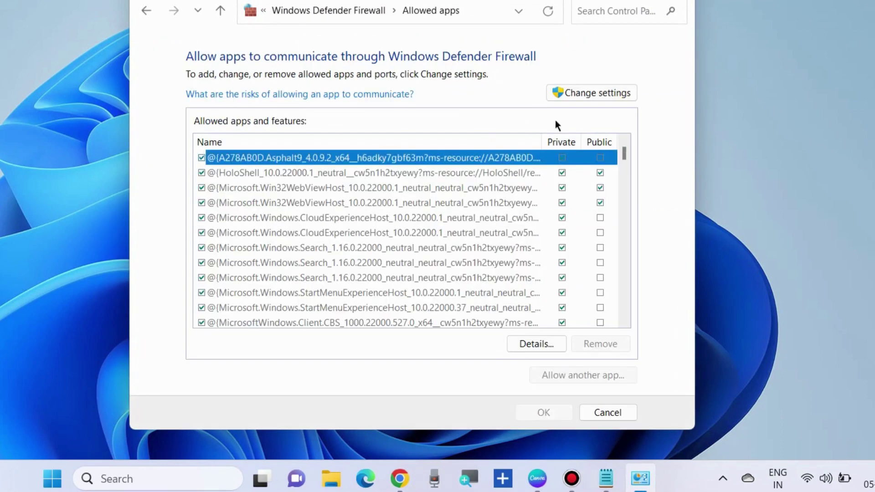
left_click(597, 91)
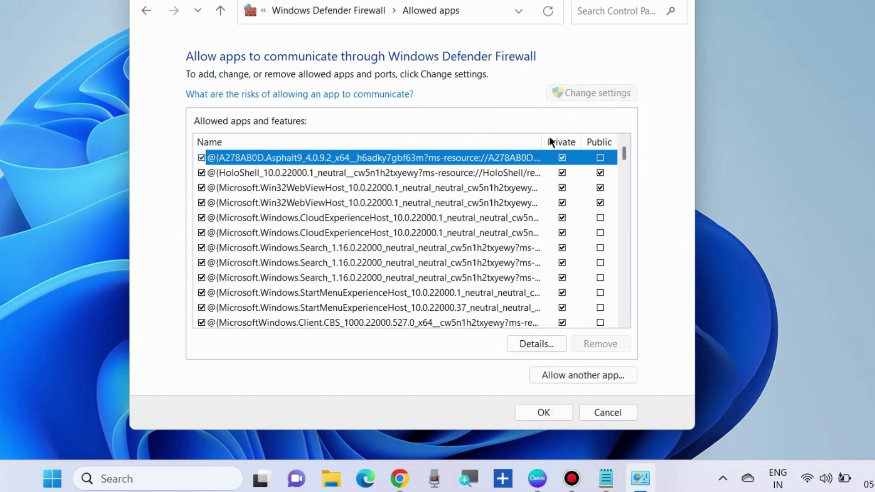
left_click(586, 376)
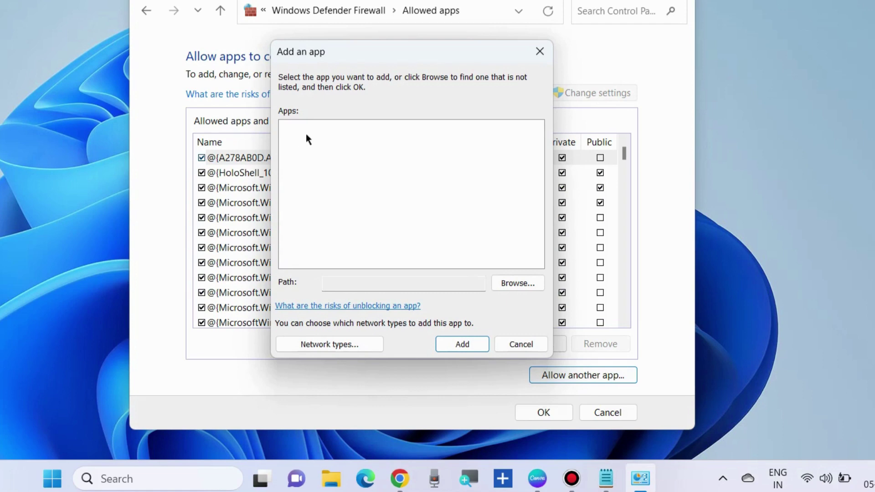
Browse to C:\Program Files\Microsoft OneDrive and open the OneDrive folder for the exception
left_click(510, 283)
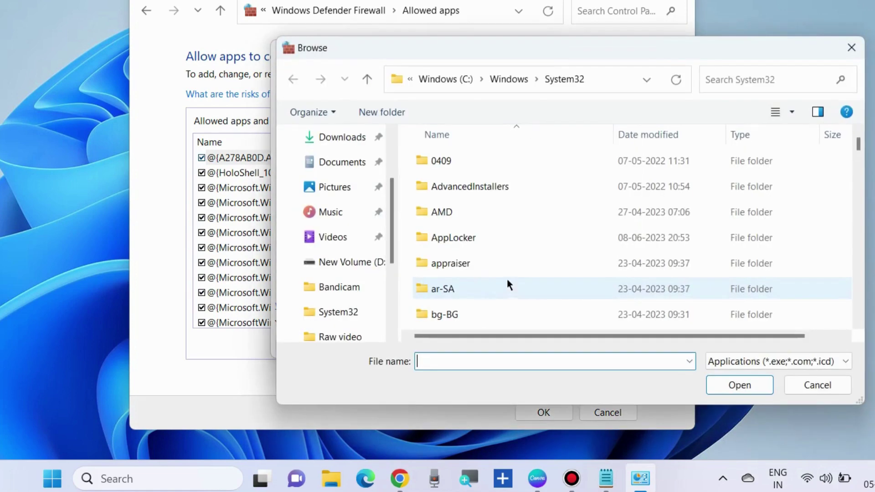
scroll(346, 273, "down", 3)
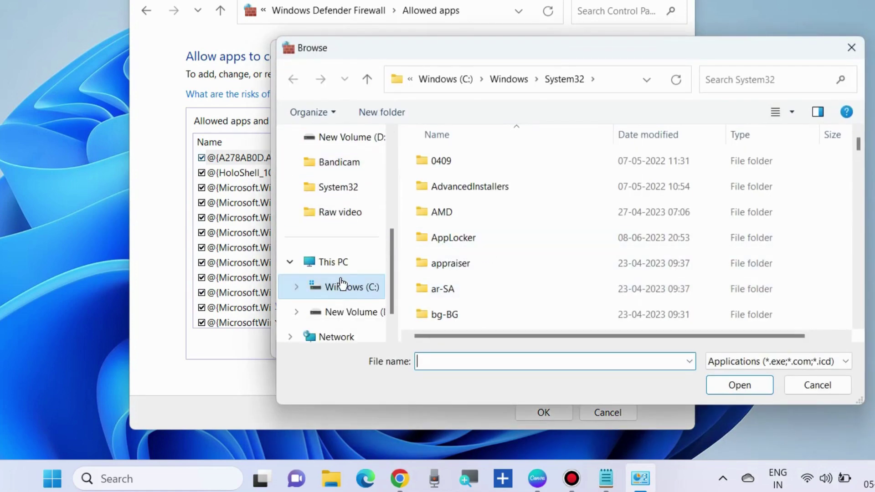
left_click(342, 262)
double_click(476, 173)
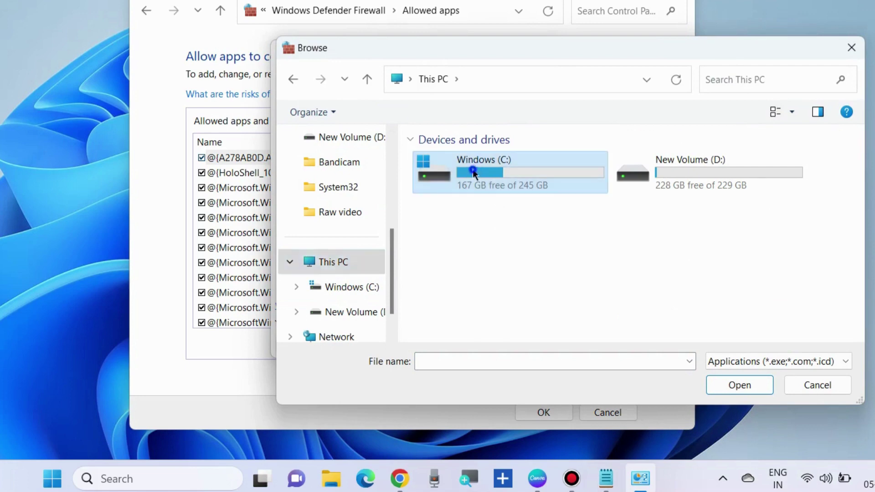
double_click(468, 289)
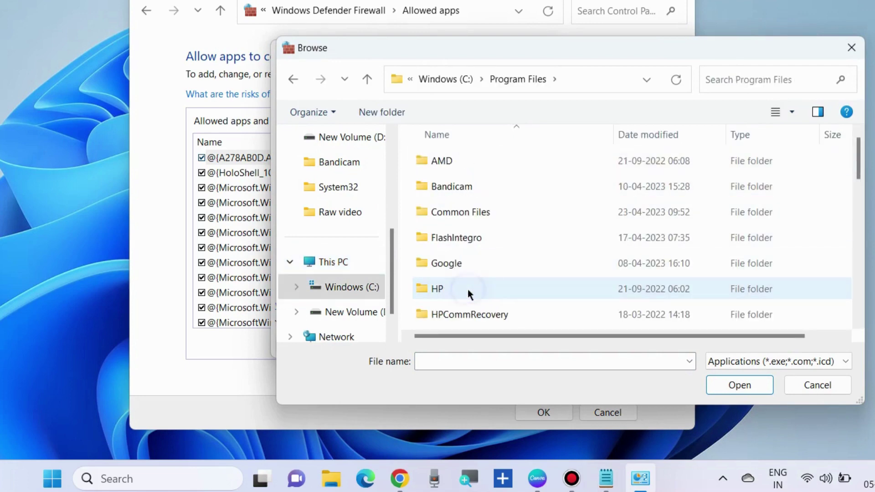
scroll(474, 274, "down", 3)
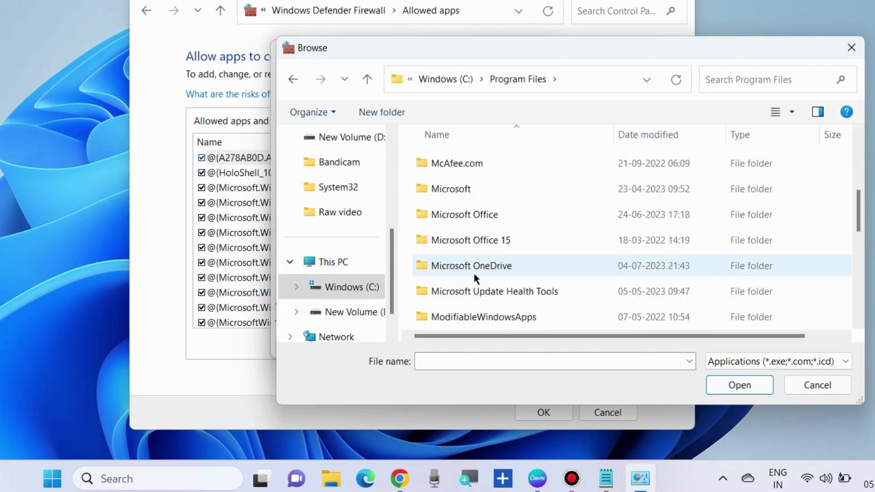
left_click(444, 266)
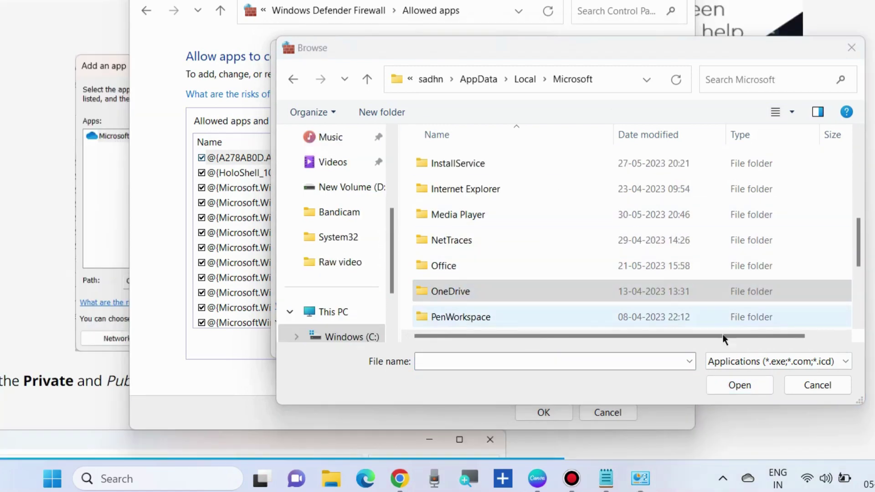
left_click(743, 385)
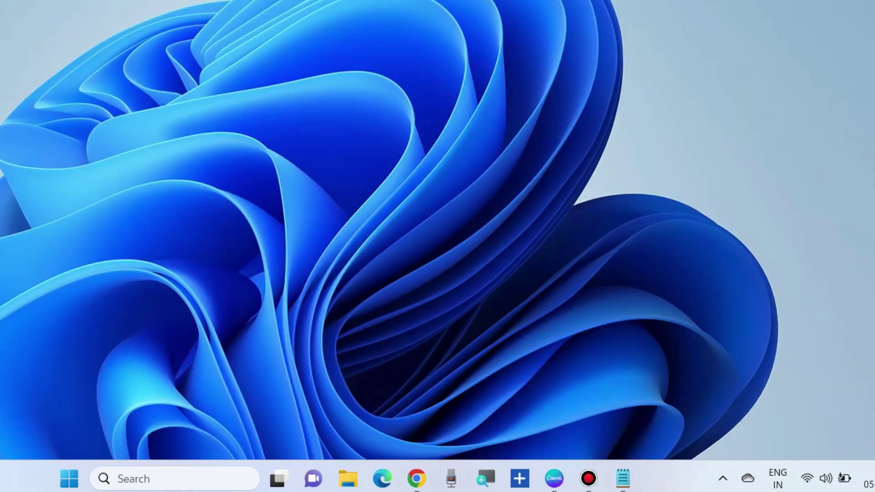
Open the Installed apps list in Windows Settings under Apps
right_click(69, 478)
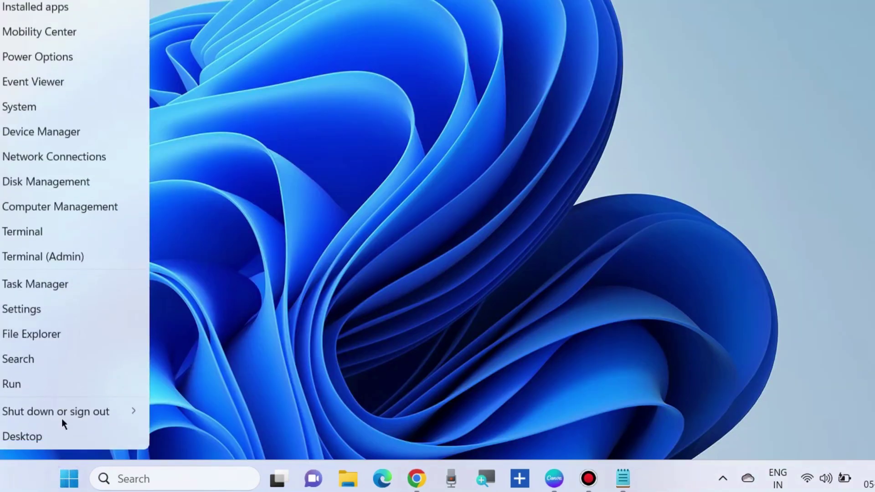
left_click(24, 305)
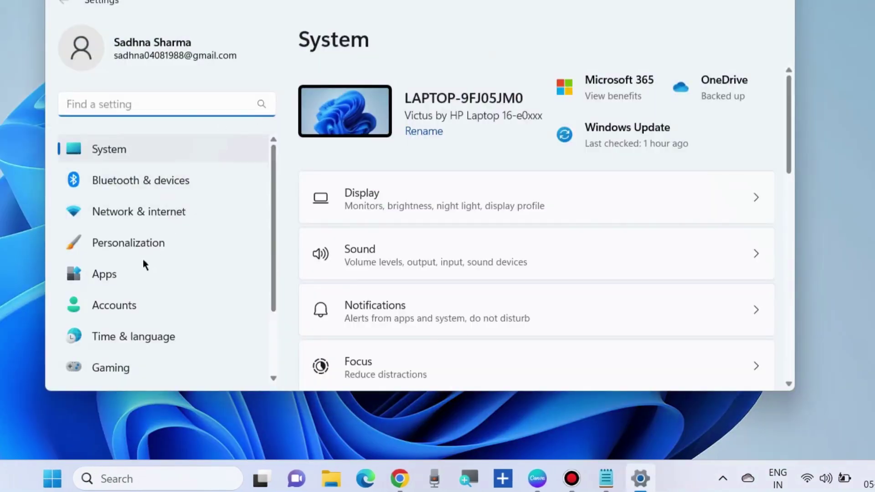
left_click(108, 278)
scroll(404, 90, "down", 1)
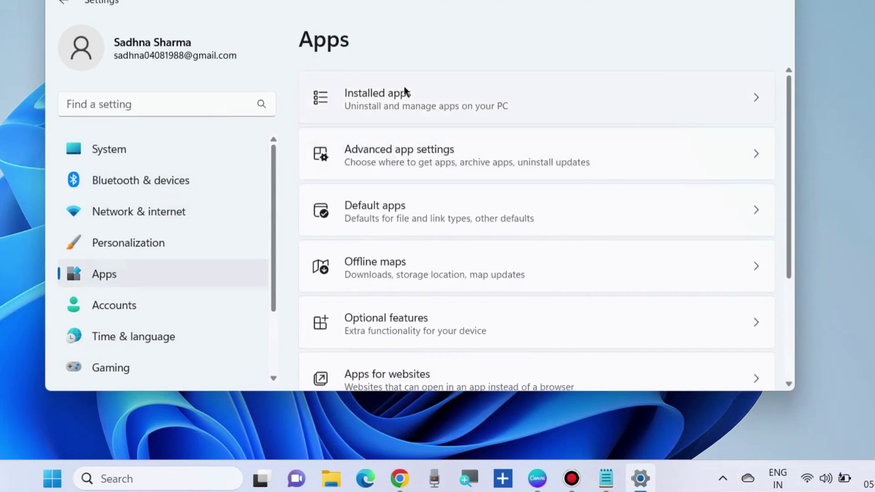
left_click(367, 99)
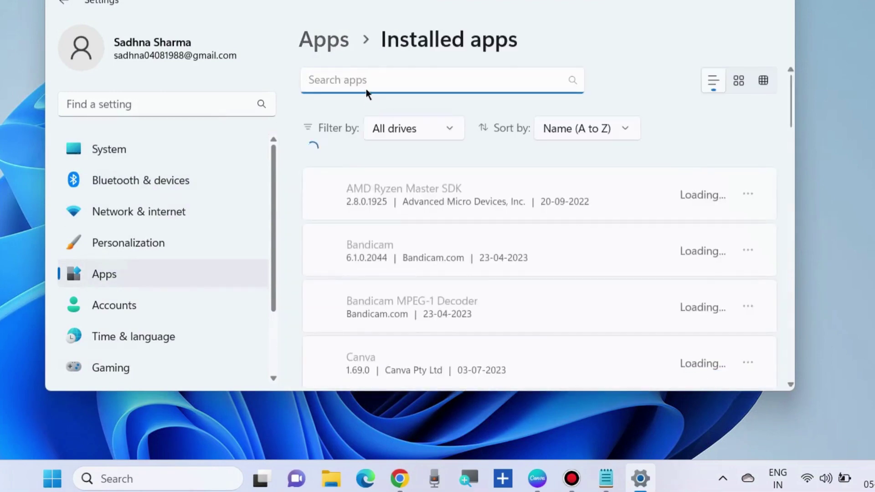
Search the installed apps for 'onedr' and choose Uninstall for Microsoft OneDrive
left_click(346, 78)
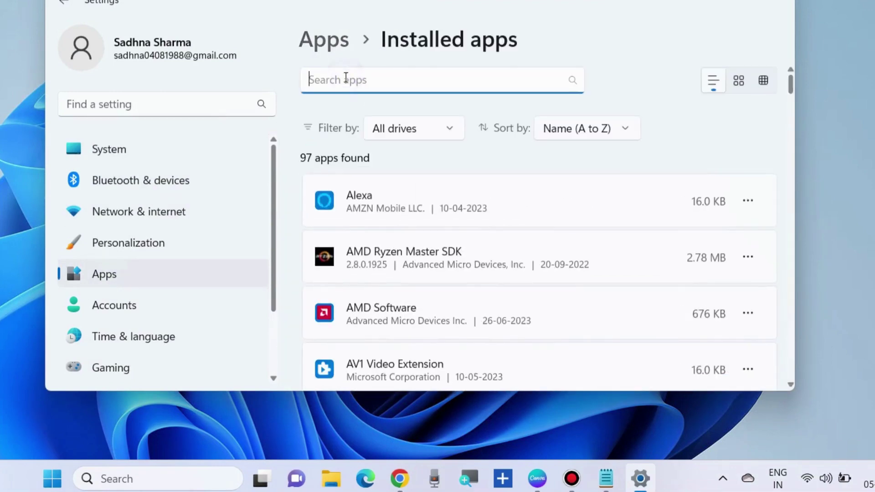
type("one")
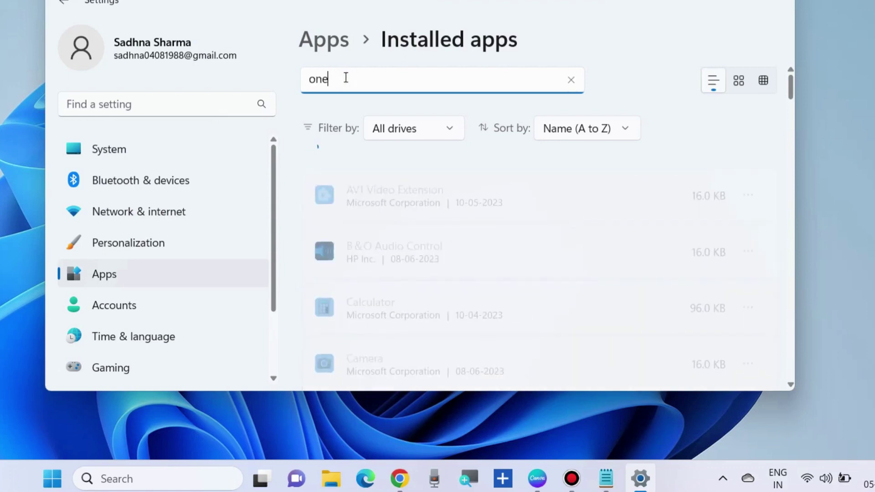
type("dr")
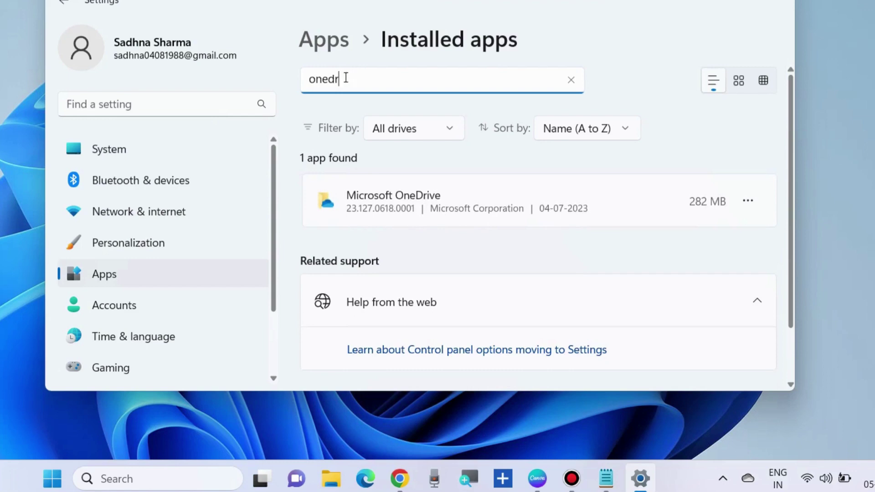
left_click(746, 200)
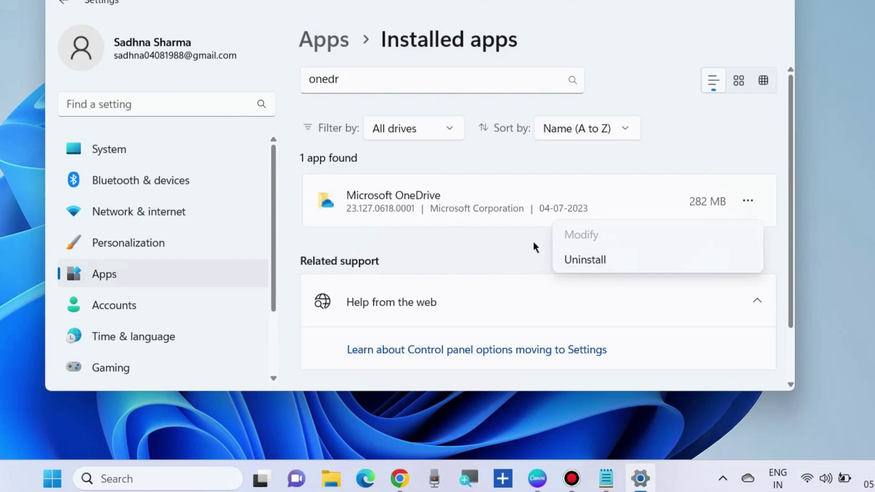
left_click(593, 38)
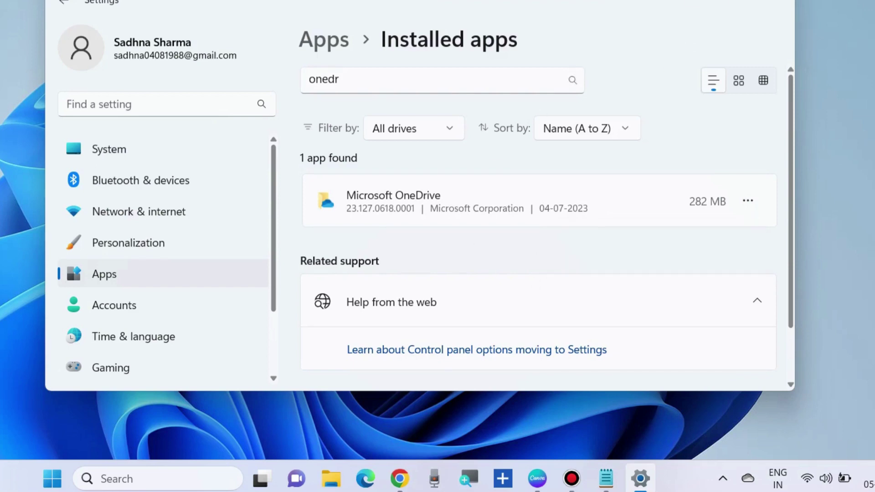